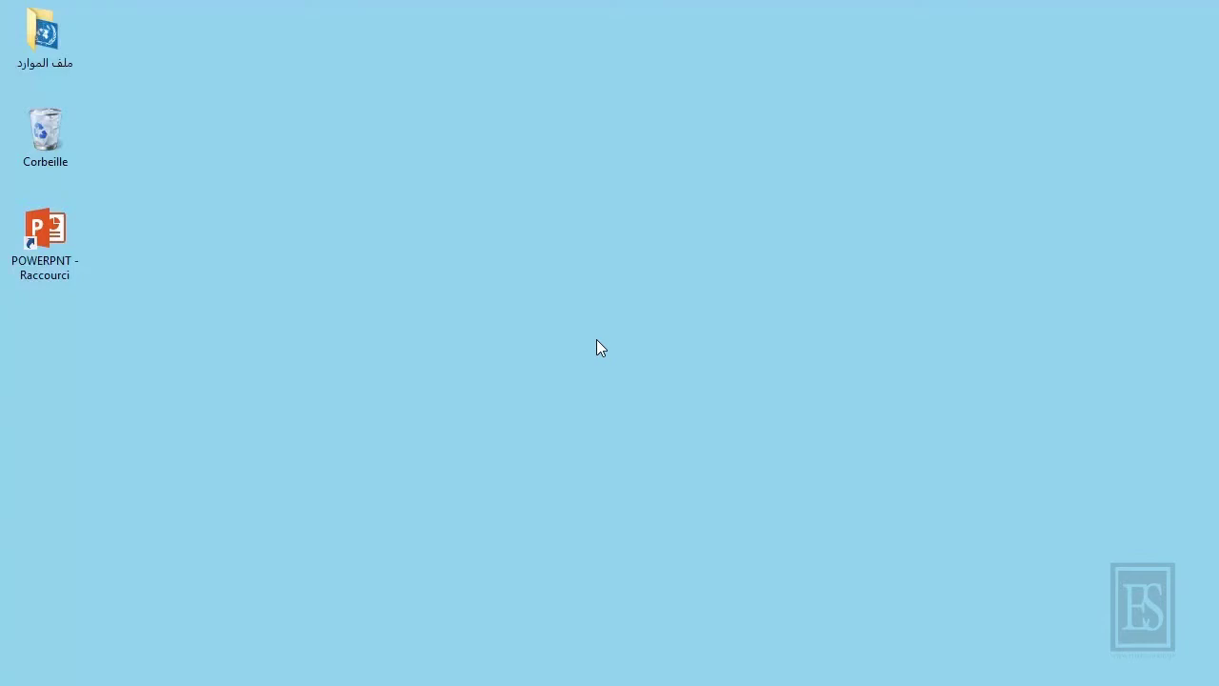
- Launch PowerPoint, browse the template gallery, and create a Nouvelle présentation (blank)
double_click(38, 229)
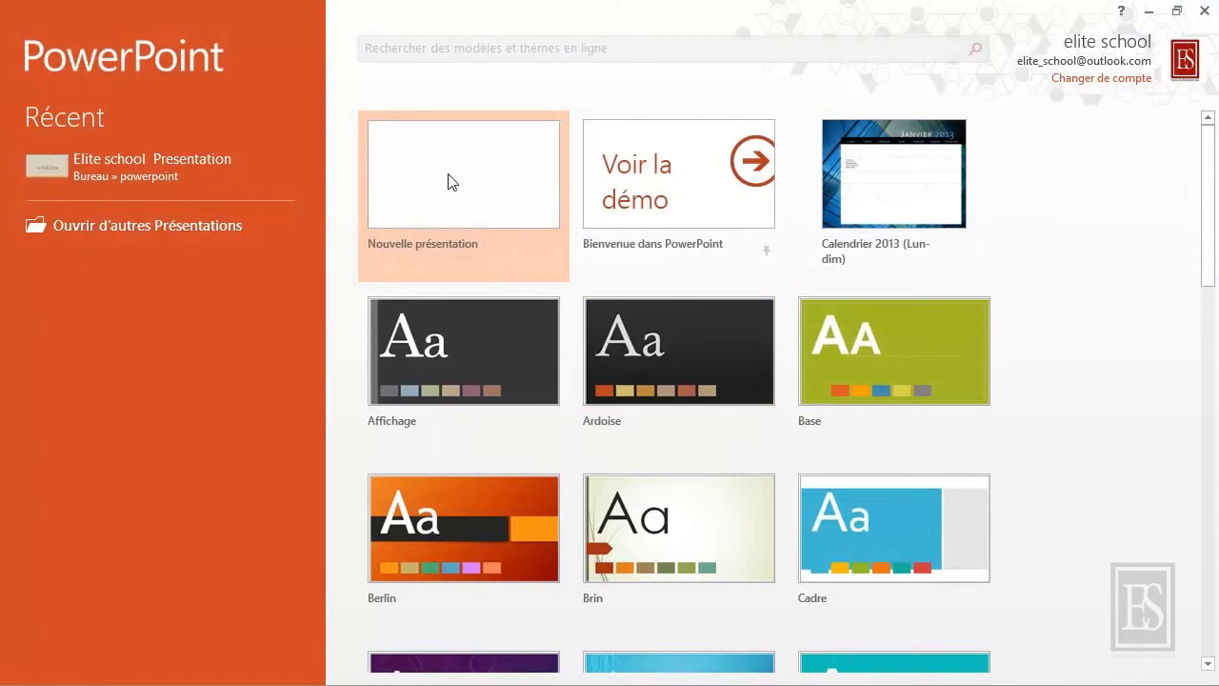
scroll(680, 367, down, 5)
scroll(680, 372, up, 2)
scroll(681, 372, up, 2)
scroll(680, 372, down, 2)
scroll(681, 372, down, 5)
scroll(681, 373, down, 5)
scroll(681, 372, down, 4)
scroll(681, 373, up, 7)
scroll(681, 372, up, 7)
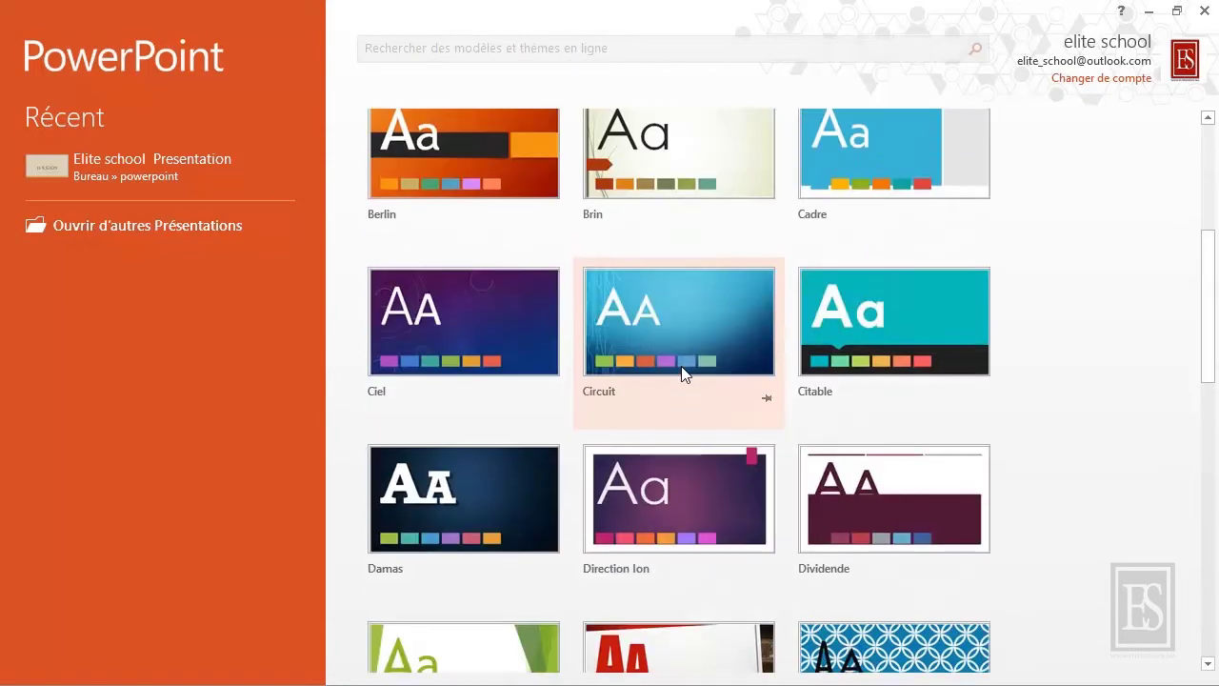
scroll(681, 372, up, 5)
click(433, 181)
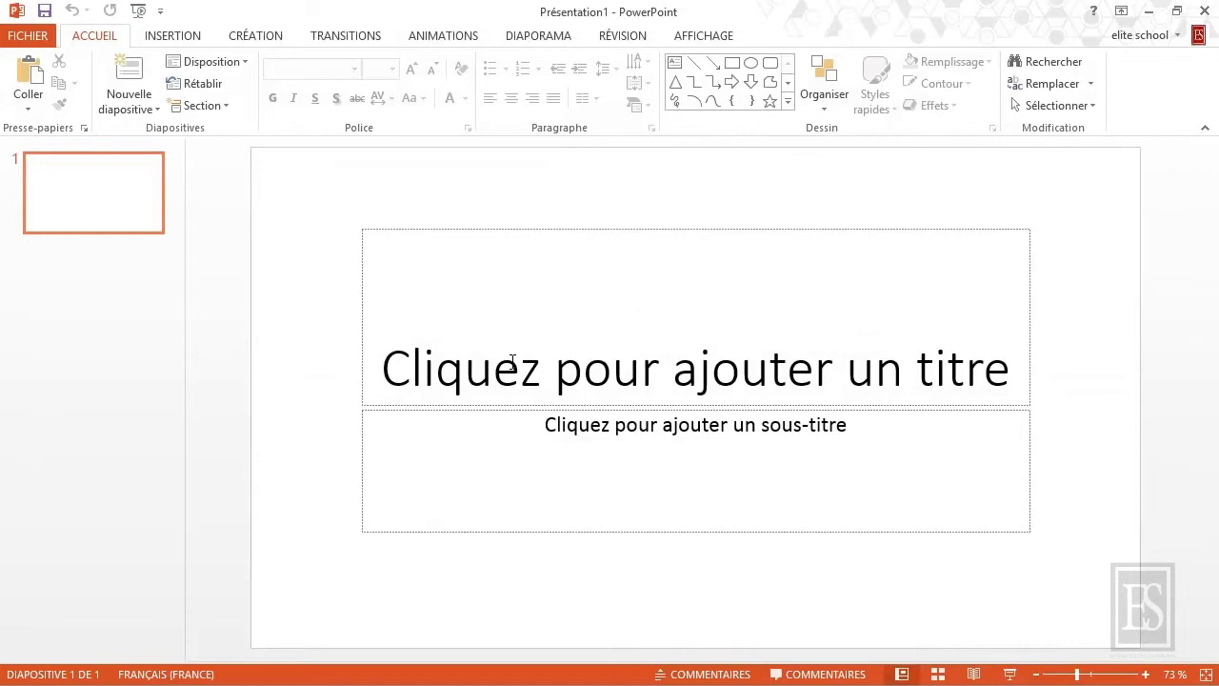
- Enter 'ELITE SCHOOL' as the title-slide heading
click(536, 372)
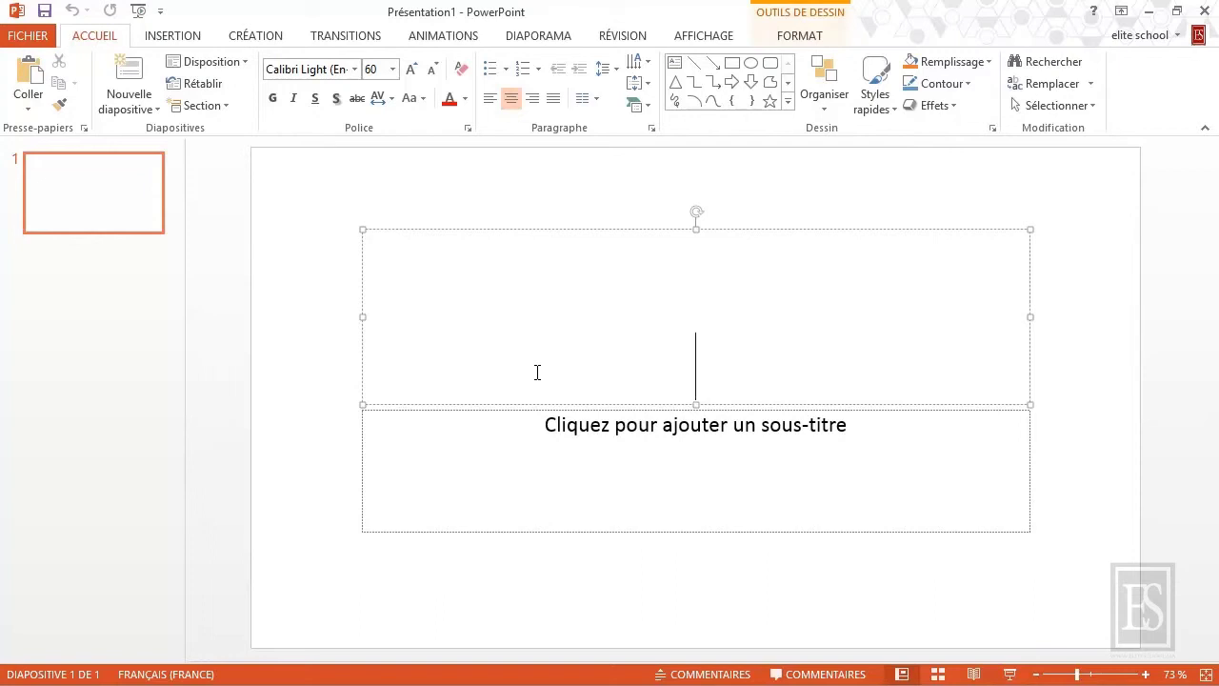
text(ELITE SCHOOL)
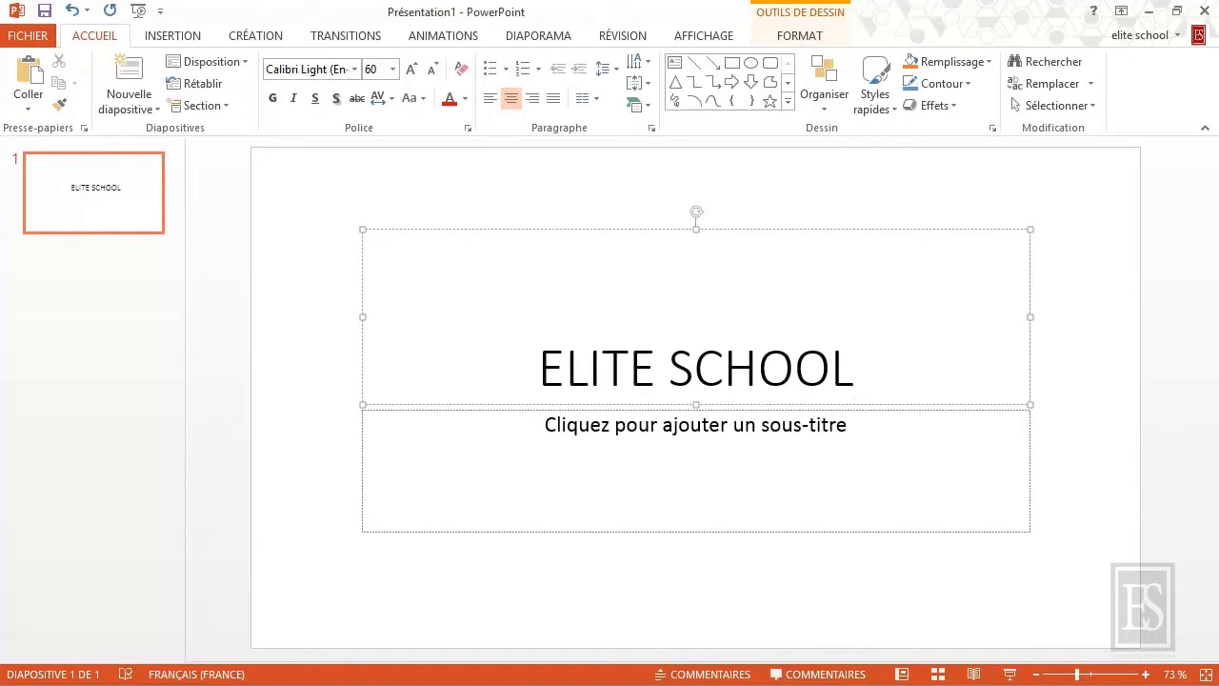
key(Return)
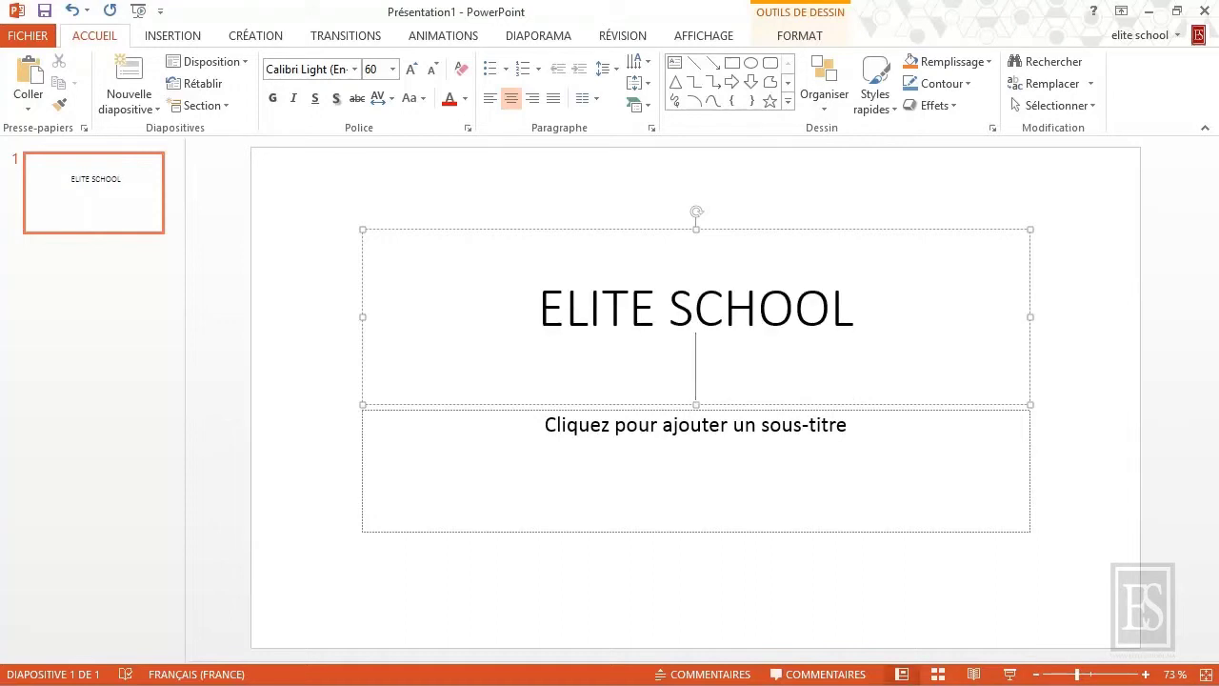
key(BackSpace)
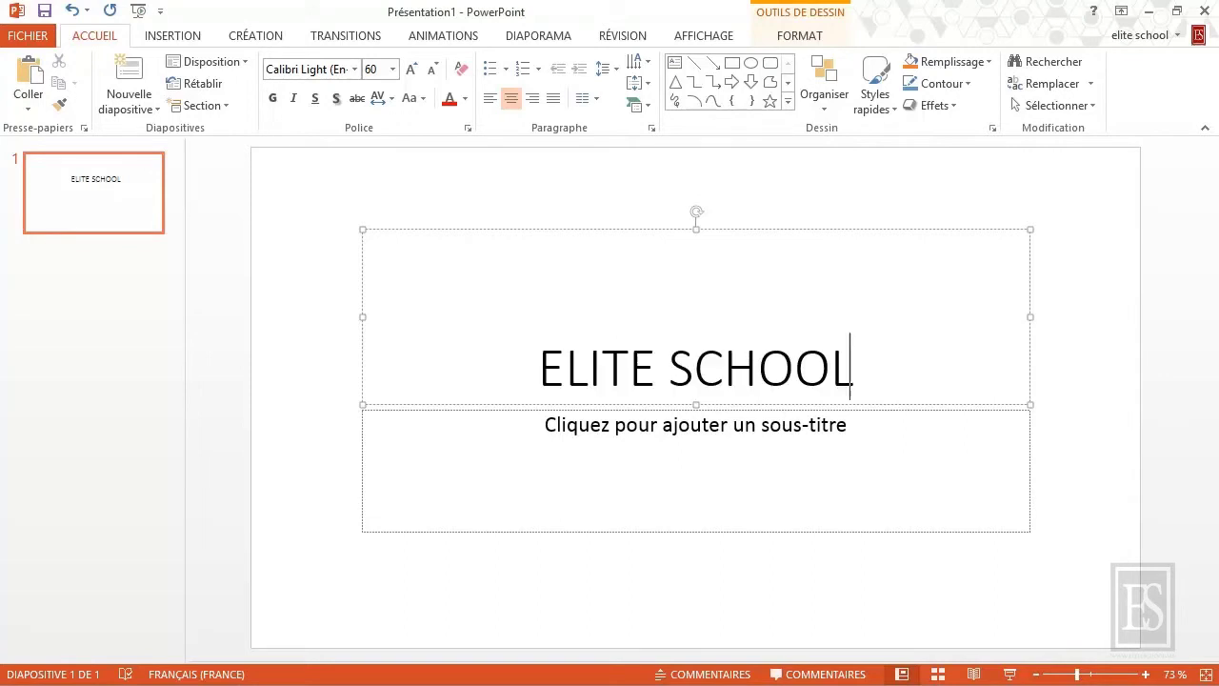
- Enter 'Formez vous en video' as the subtitle and finish editing
click(730, 436)
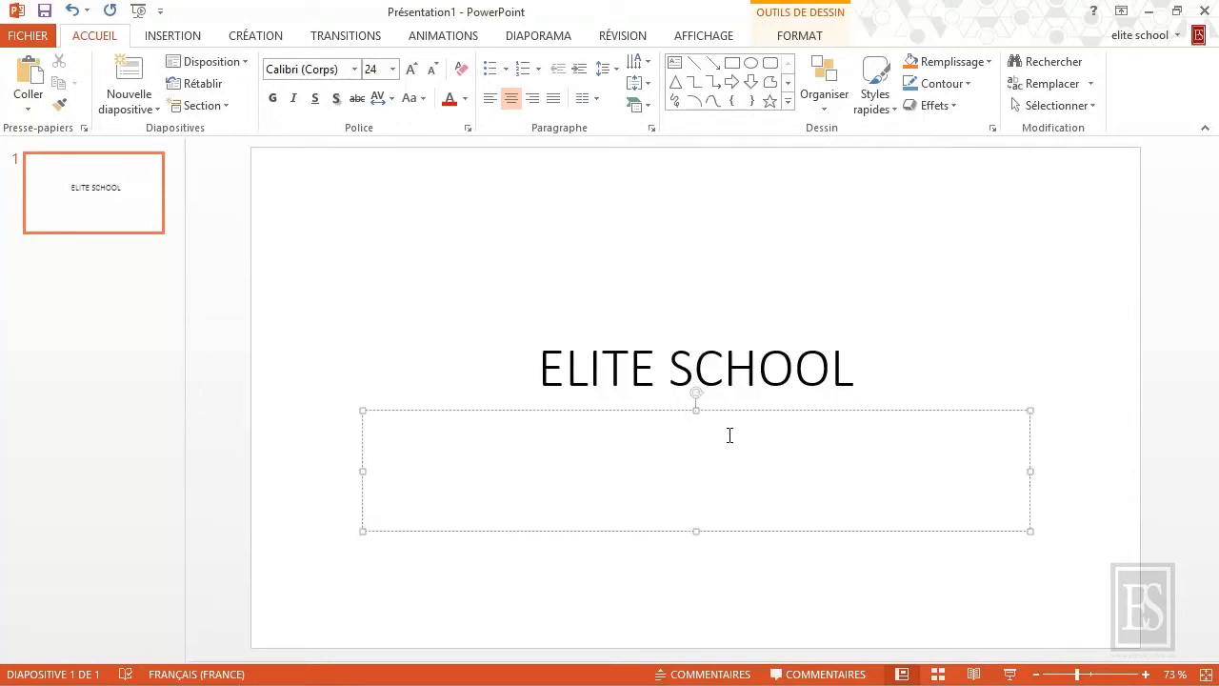
text(Formez vous en video)
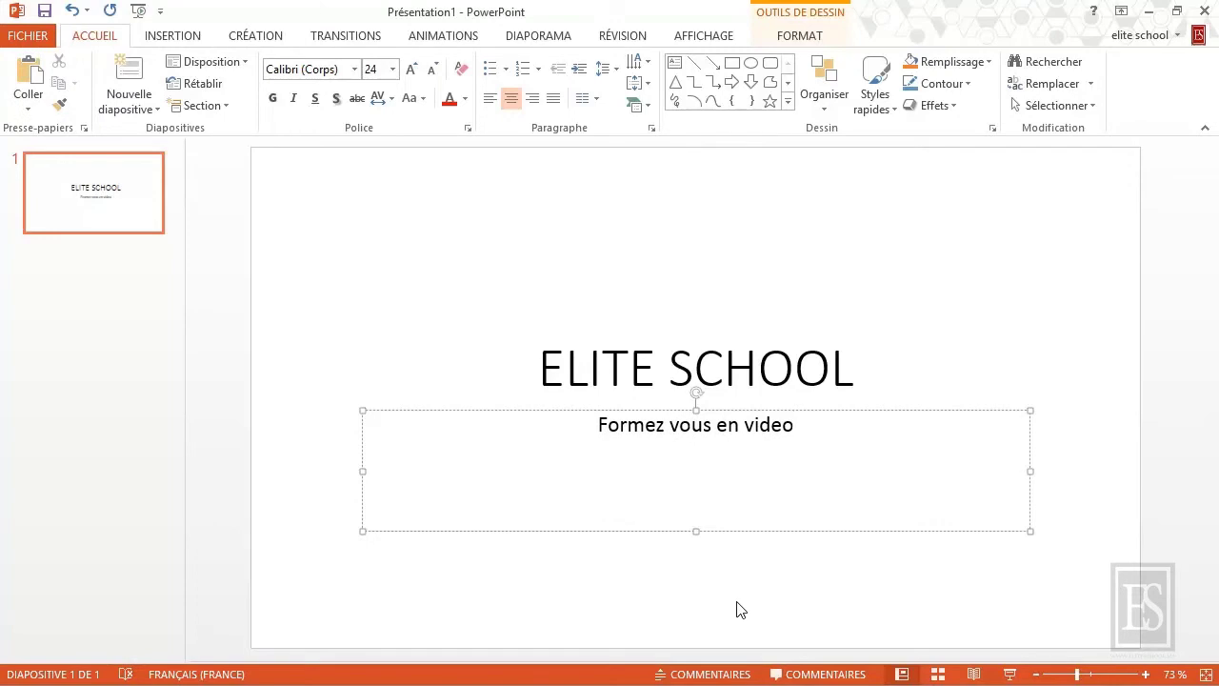
click(739, 609)
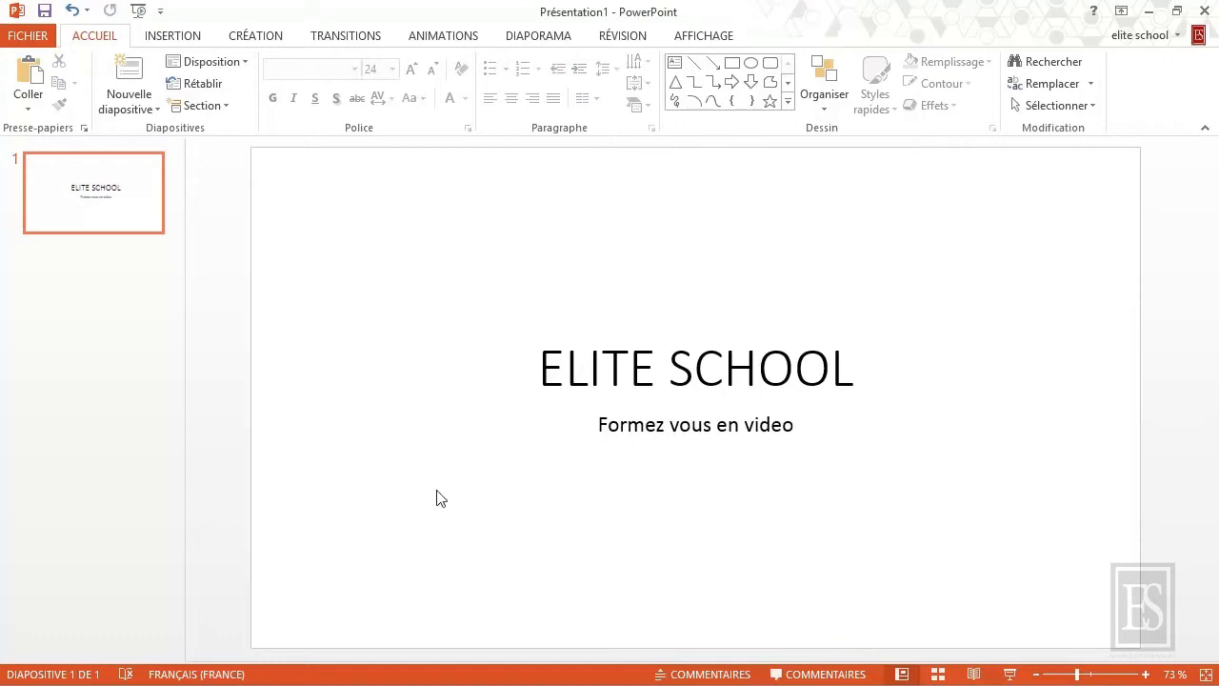
- Add a Titre et contenu slide titled 'Sommaire' with a first bullet starting 'Présentation'
click(134, 100)
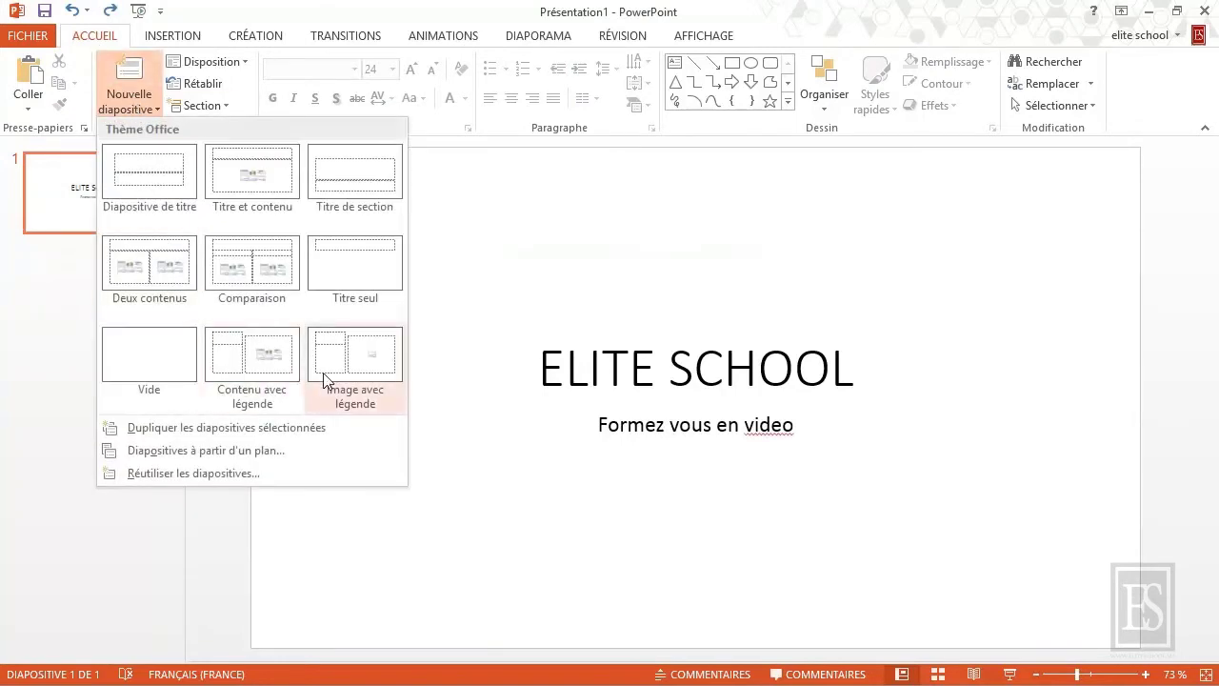
click(237, 184)
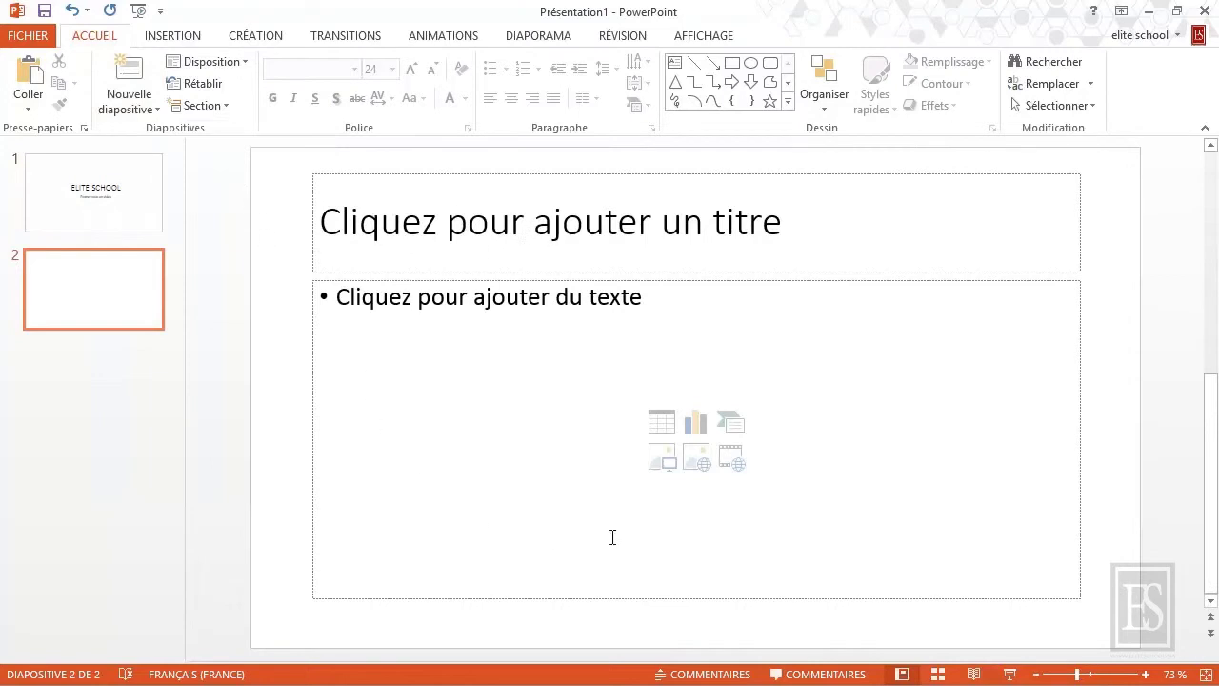
click(476, 222)
text(Som)
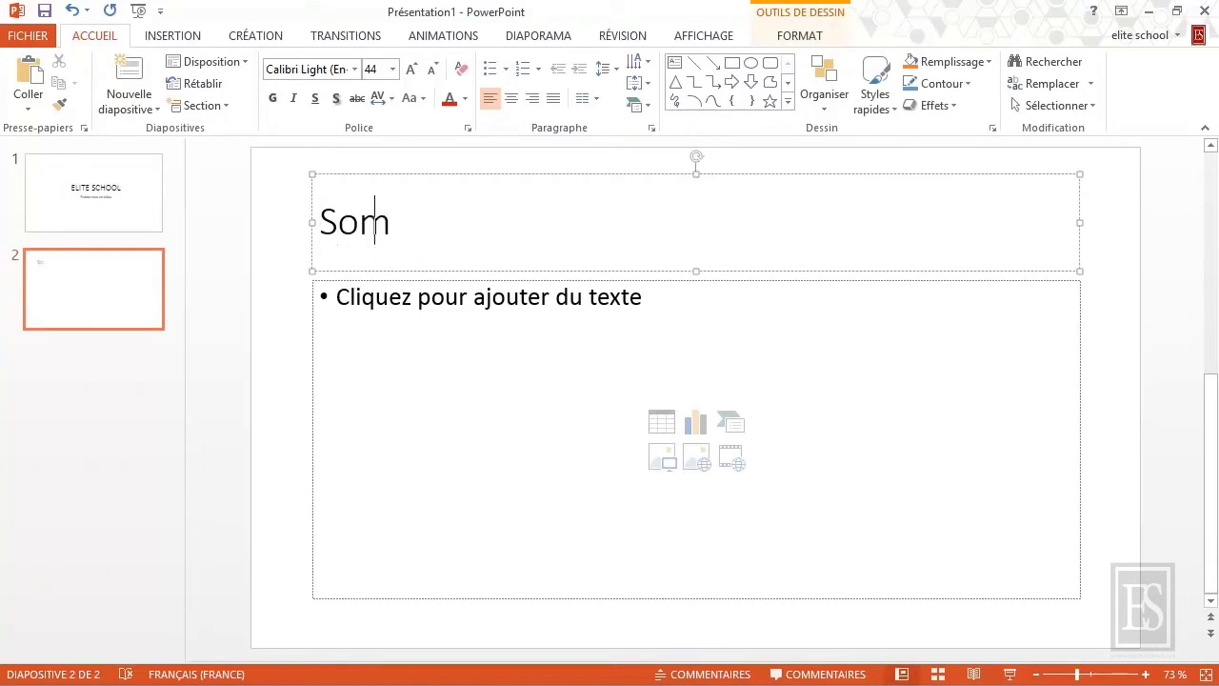
text(maire)
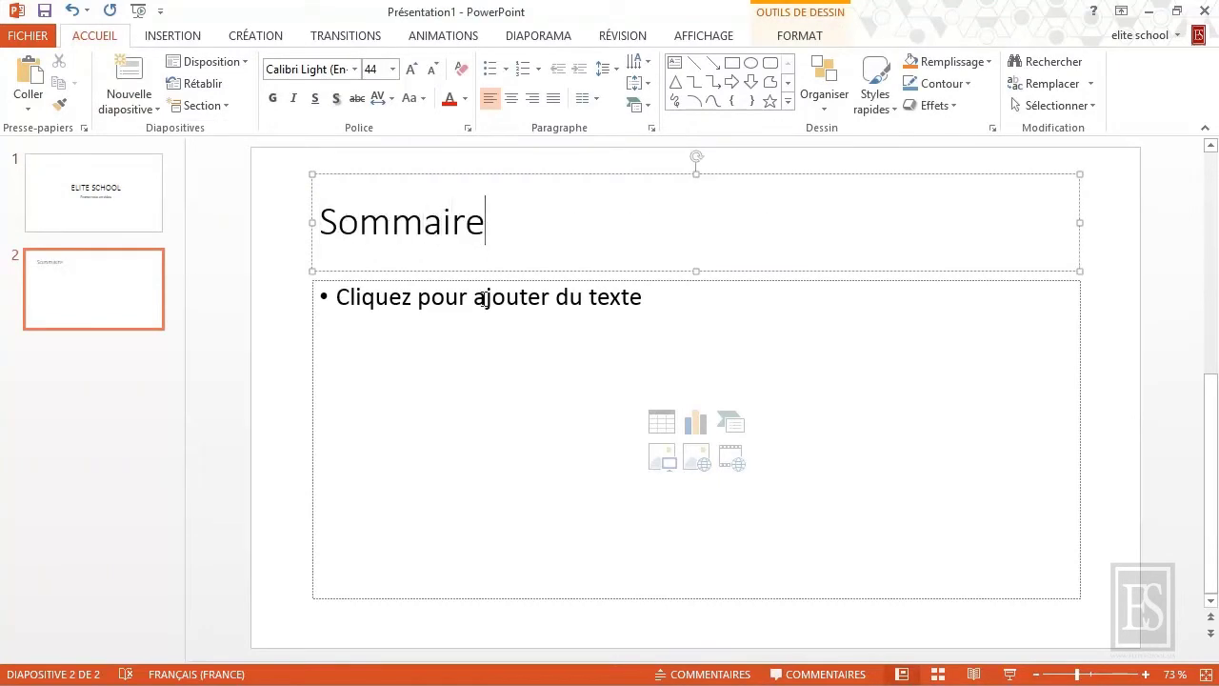
click(456, 304)
text(P)
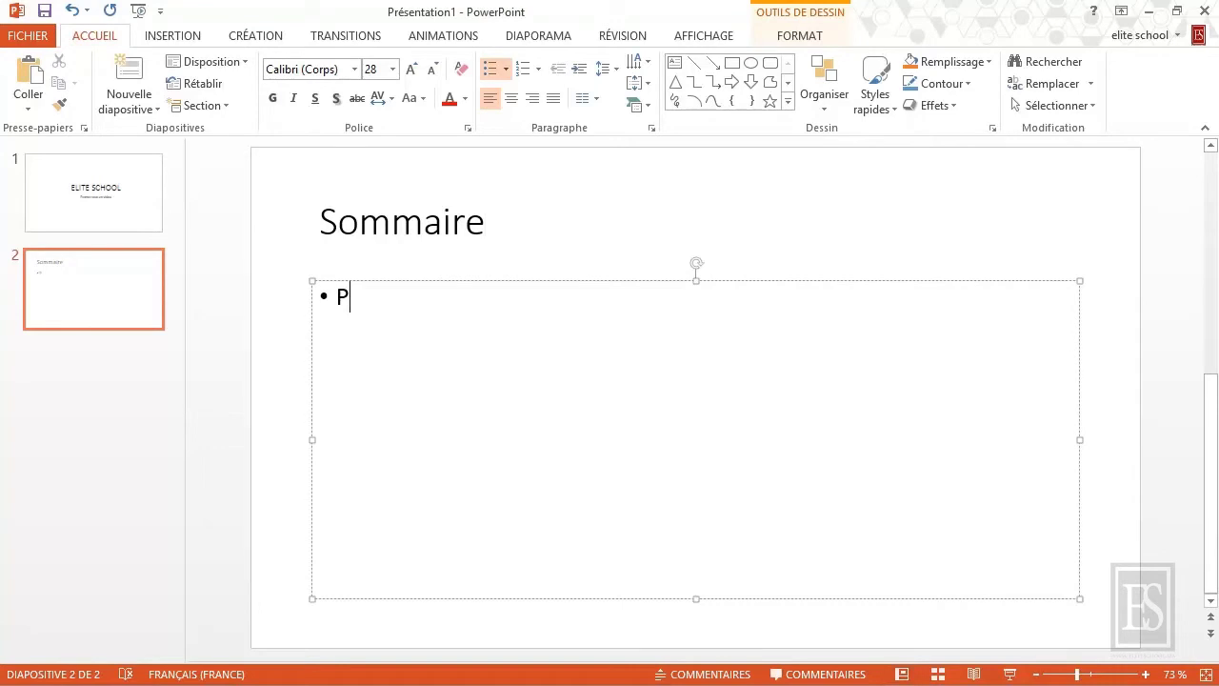
text(résentation de la société)
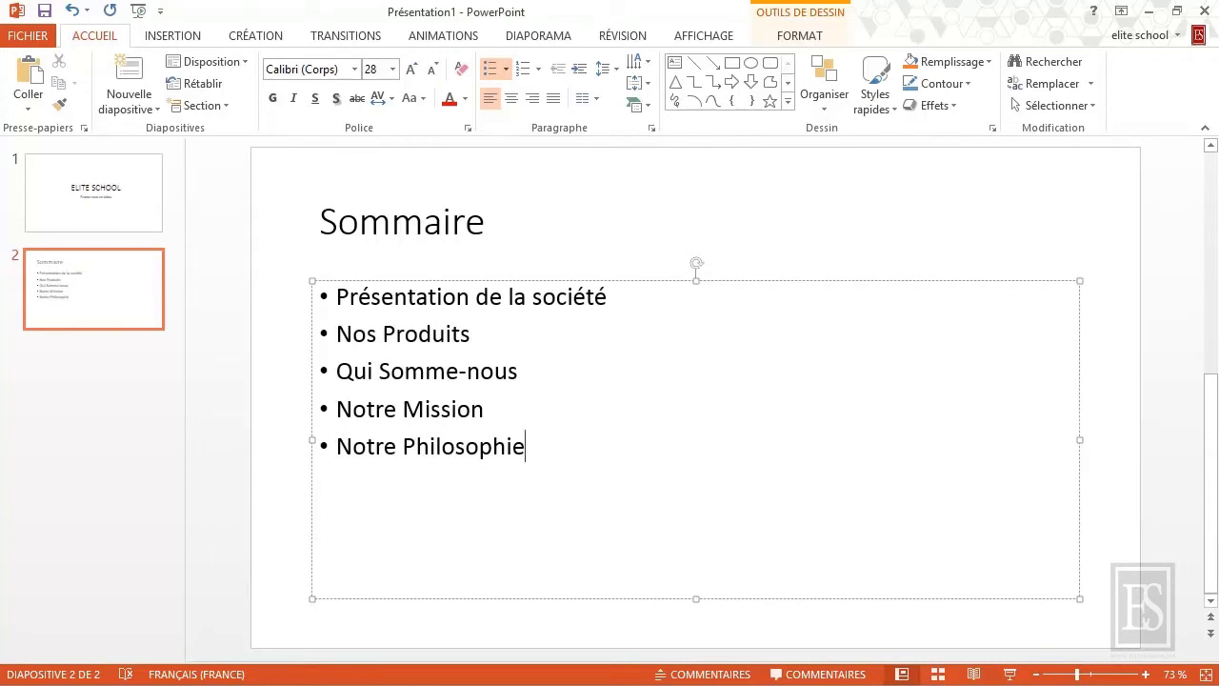
- Review the ELITE SCHOOL and Sommaire slides, then show the Fichier Informations page
click(85, 191)
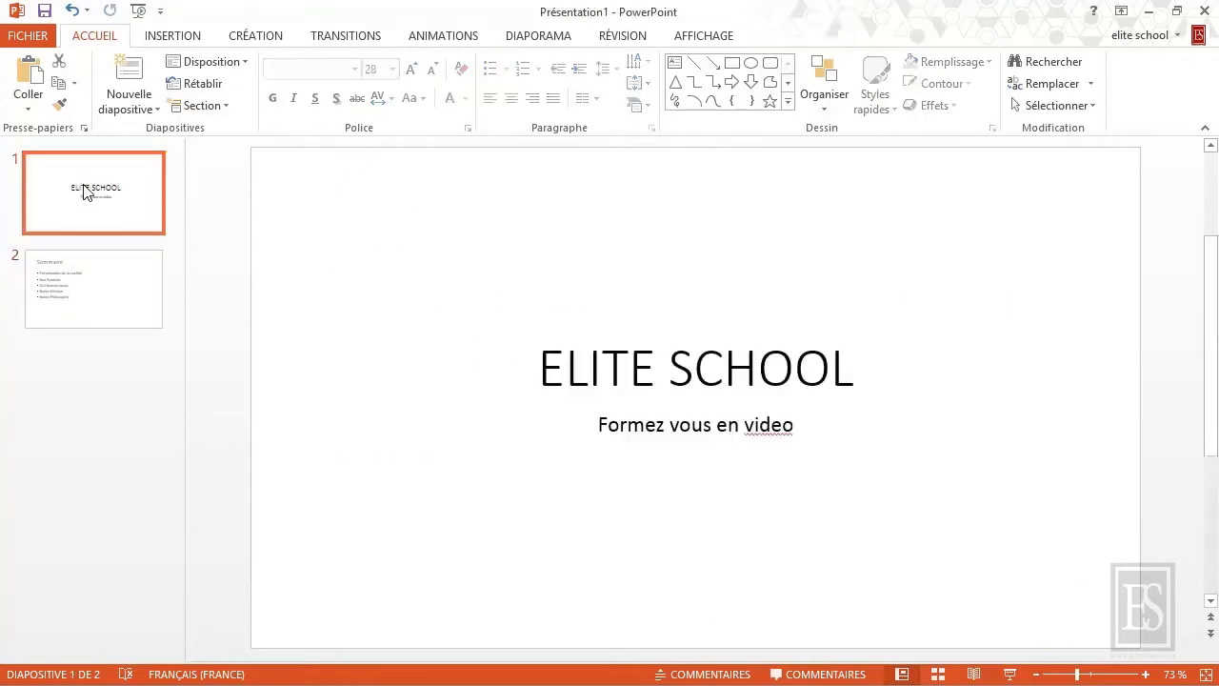
click(134, 282)
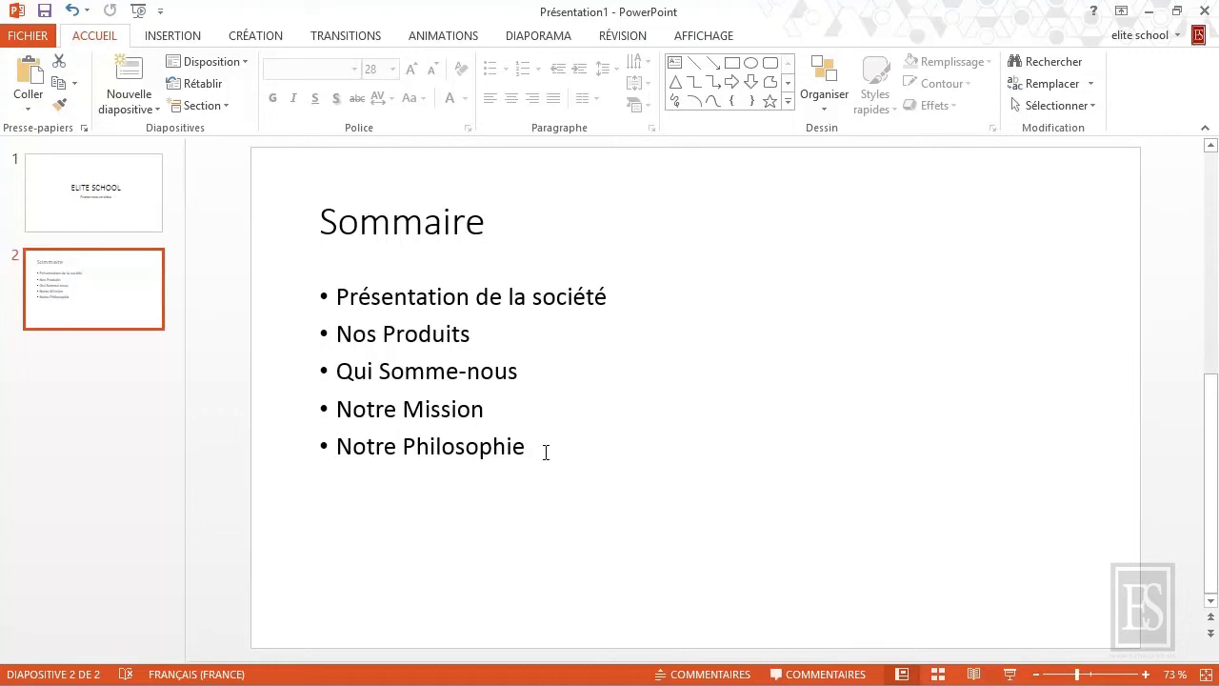
click(31, 36)
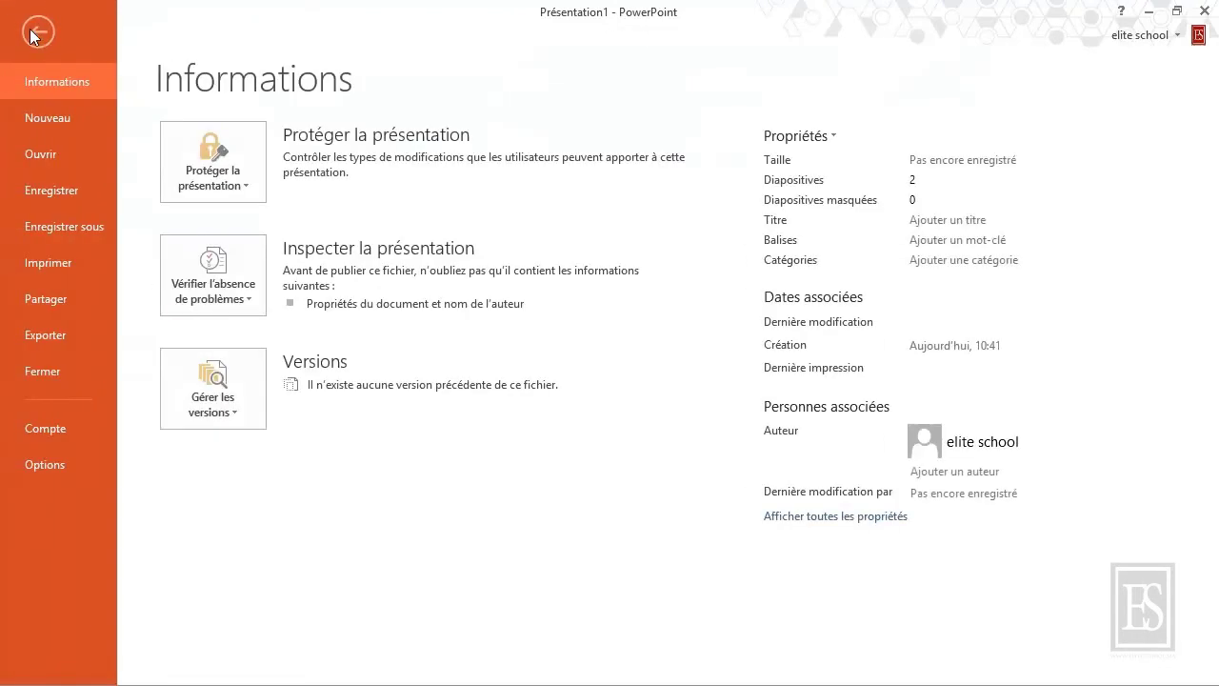
- Save the presentation via Enregistrer sous to the Bureau as 'Elite Présentation'
click(74, 225)
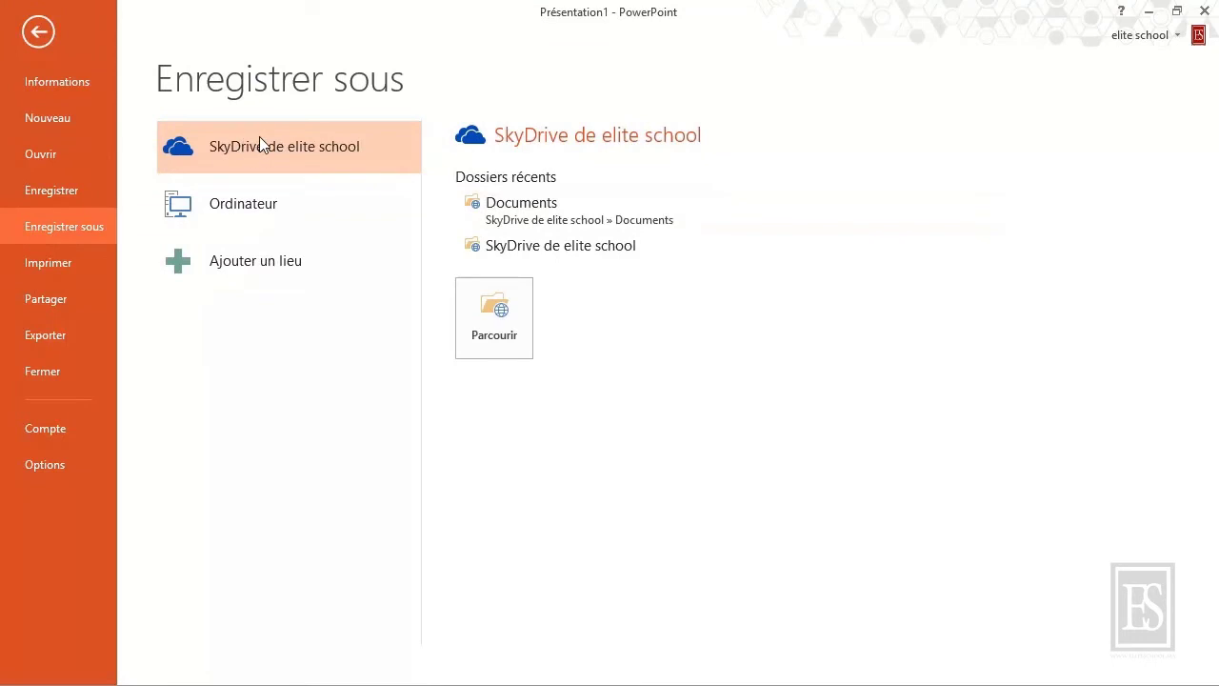
click(229, 207)
click(484, 373)
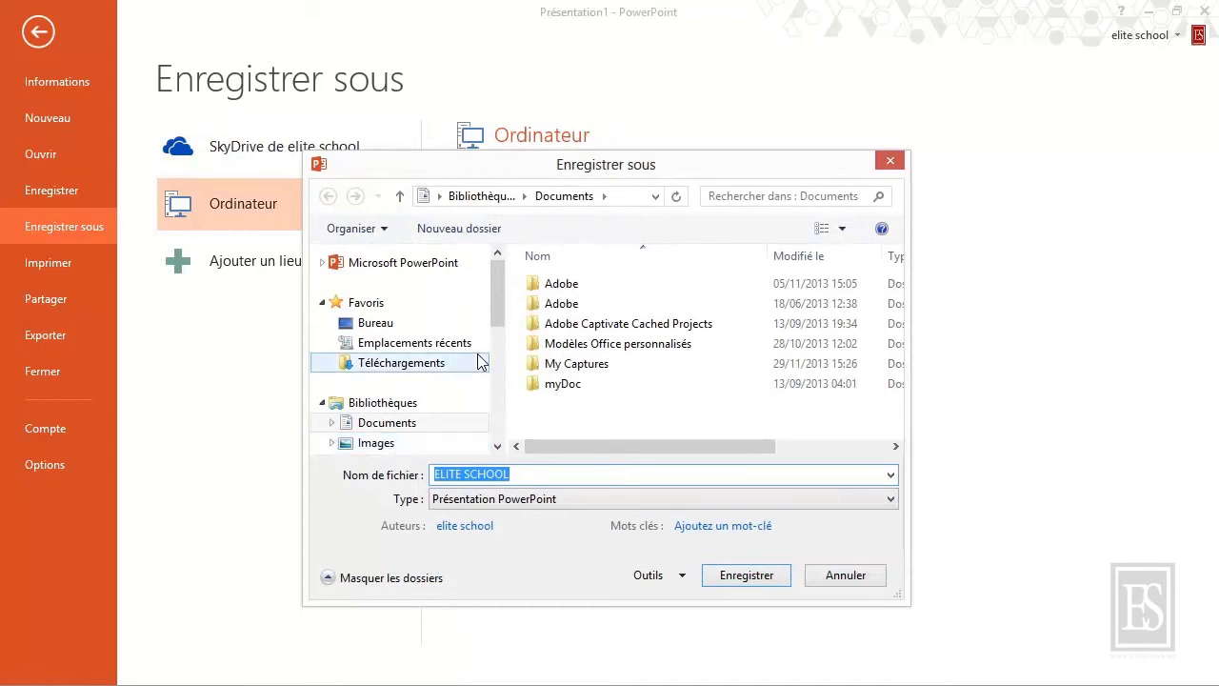
click(371, 323)
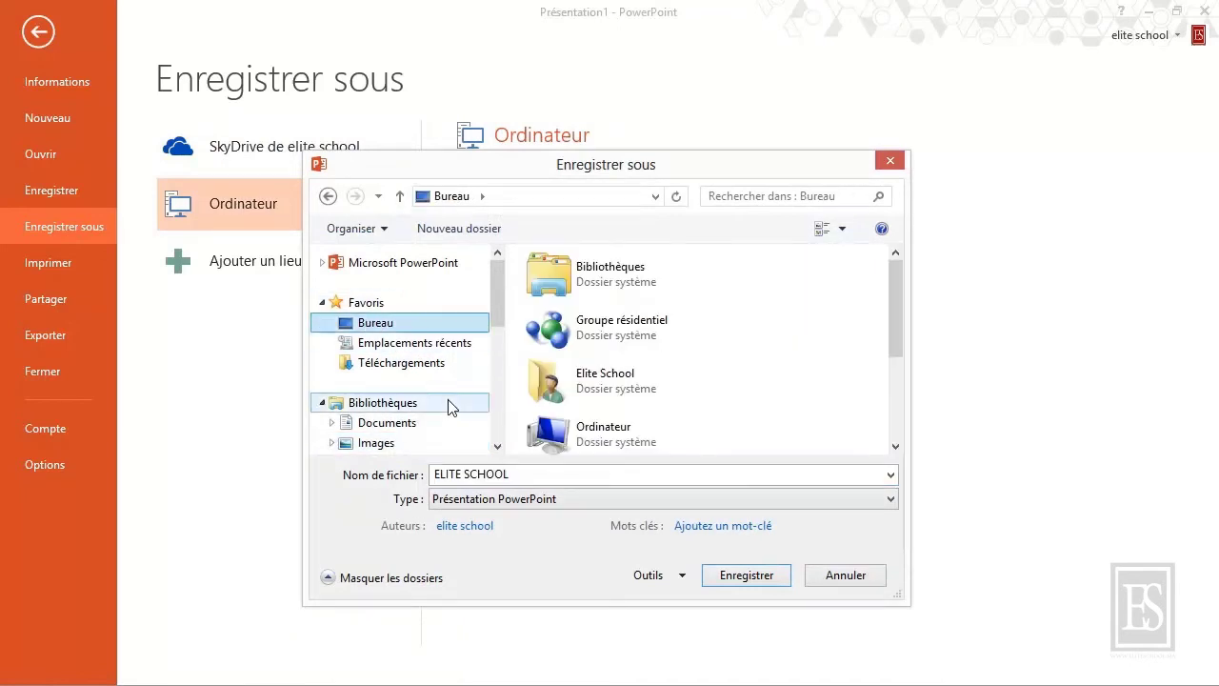
triple_click(520, 474)
text(Elite)
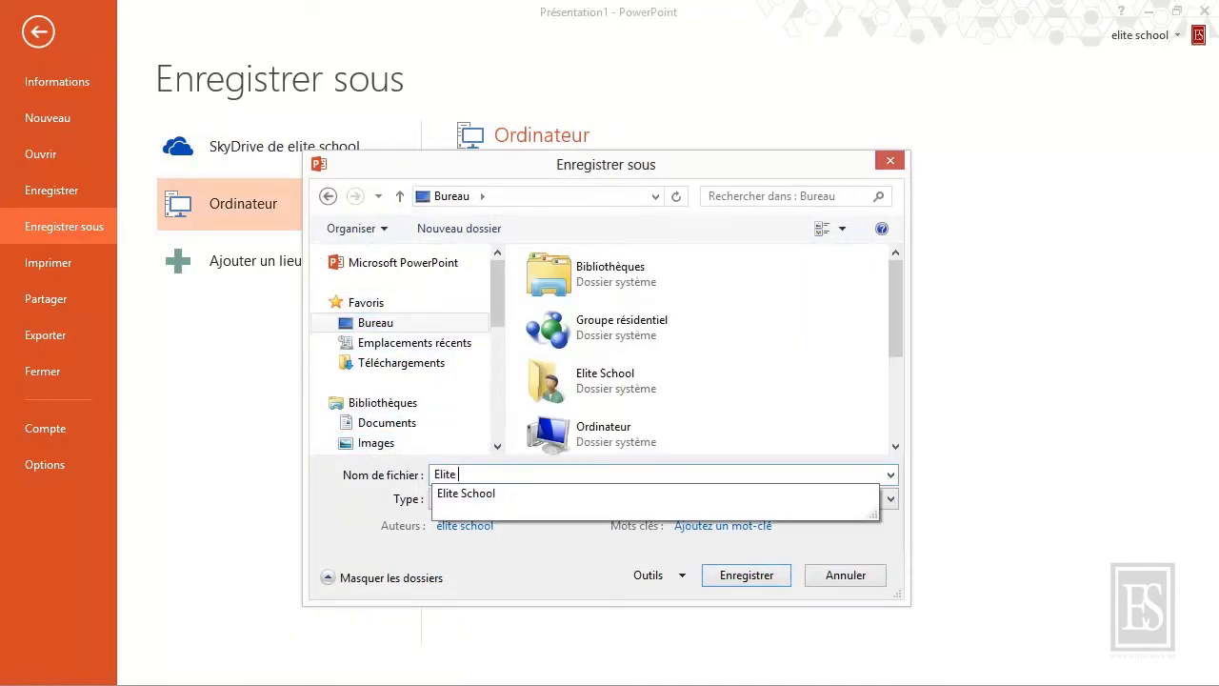
text( Présentation)
click(735, 578)
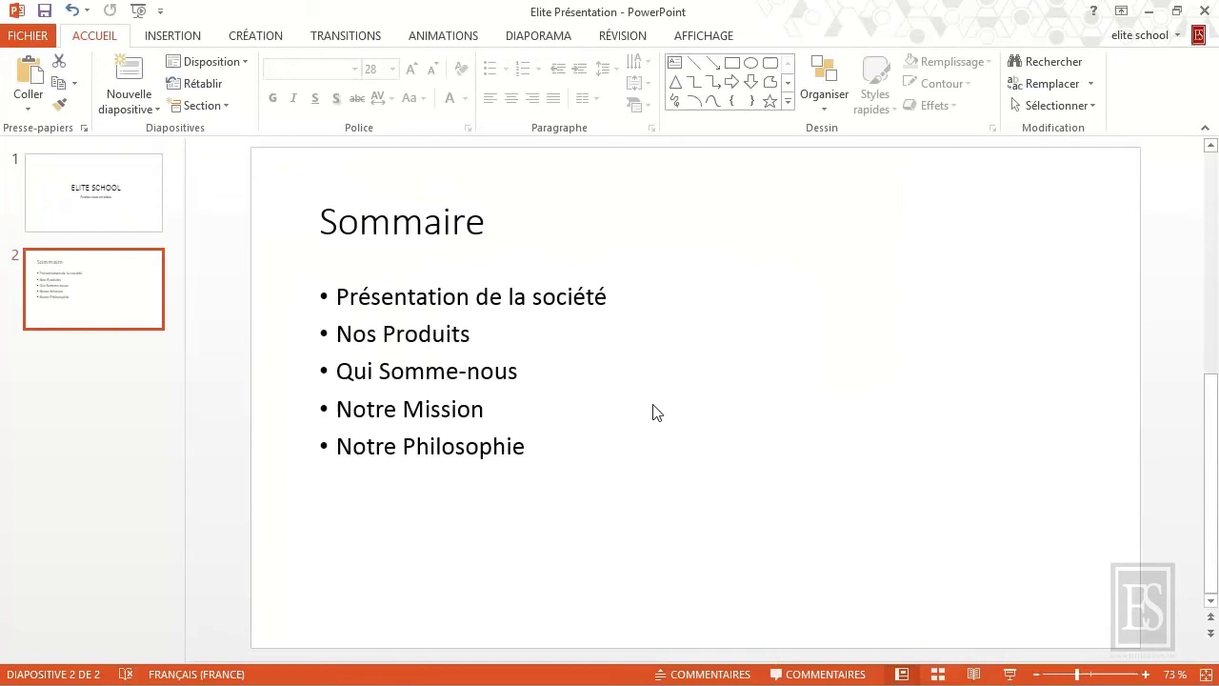
- Close PowerPoint and relaunch it from the desktop POWERPNT shortcut
click(1204, 11)
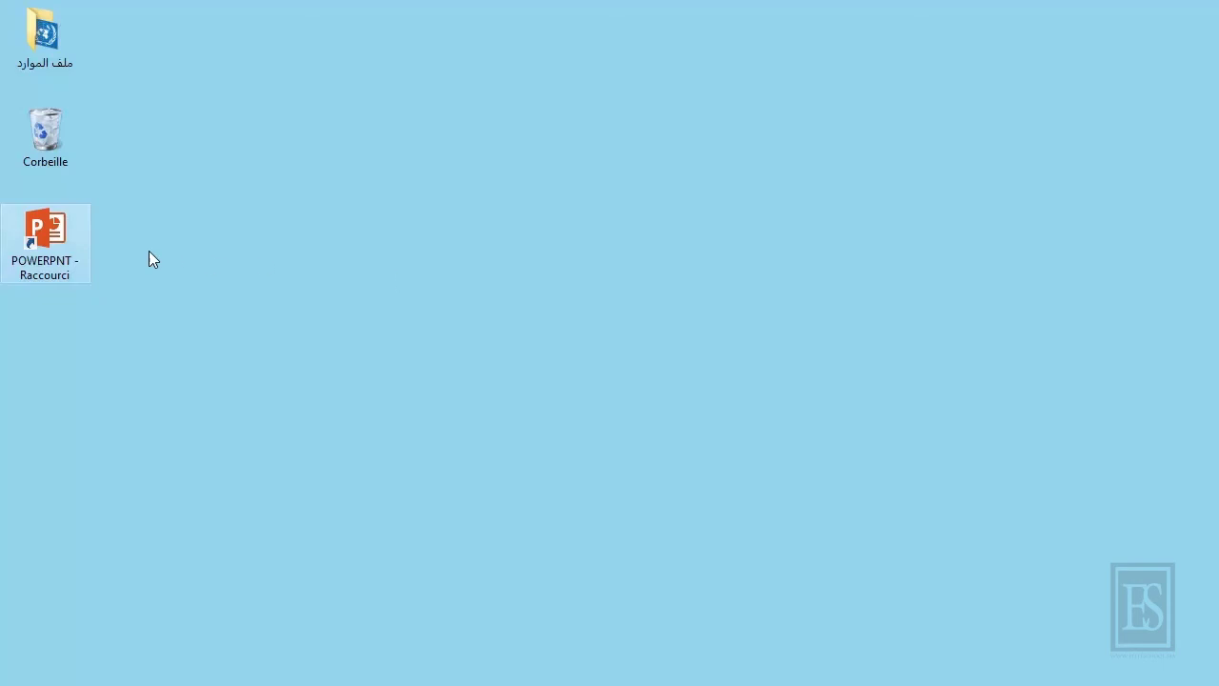
double_click(41, 243)
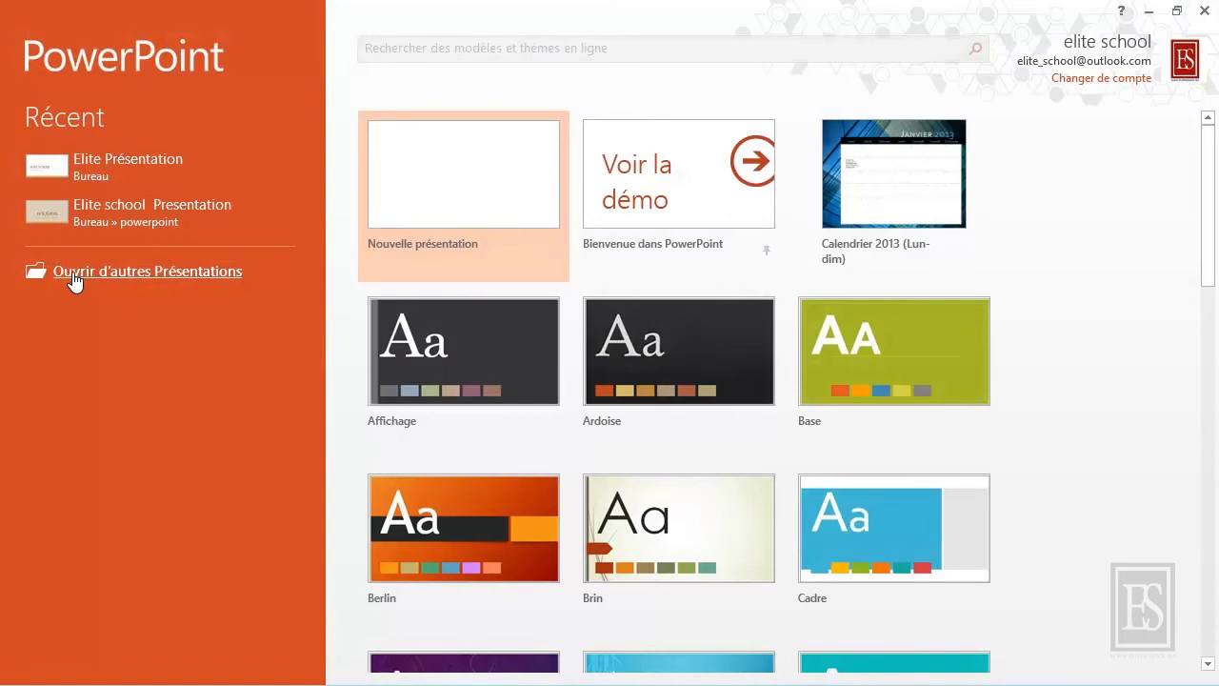
- Open 'Elite Présentation' from the Bureau folder via Ordinateur > Parcourir
click(159, 282)
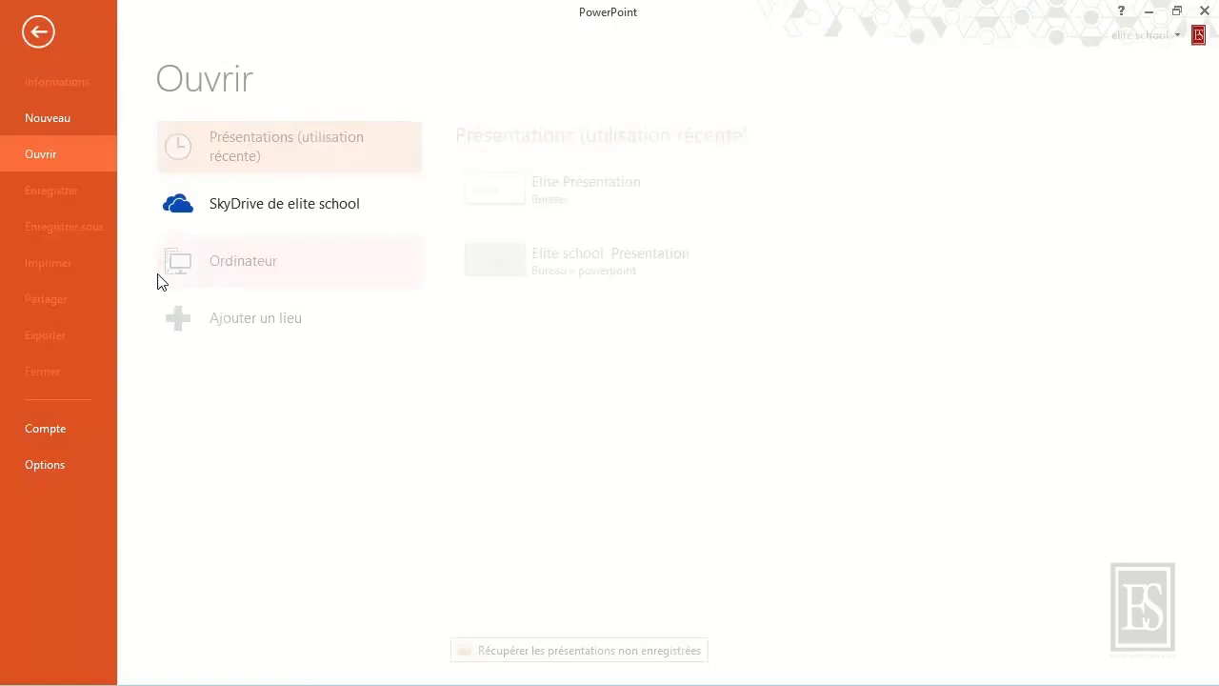
click(279, 262)
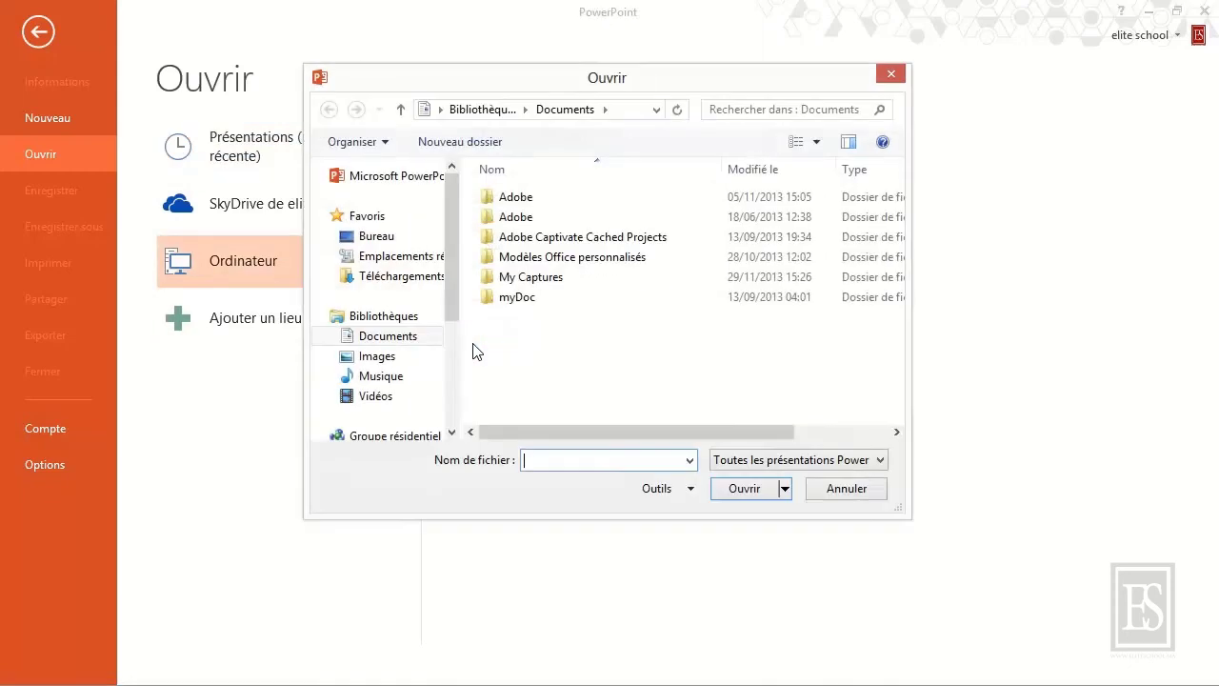
click(385, 243)
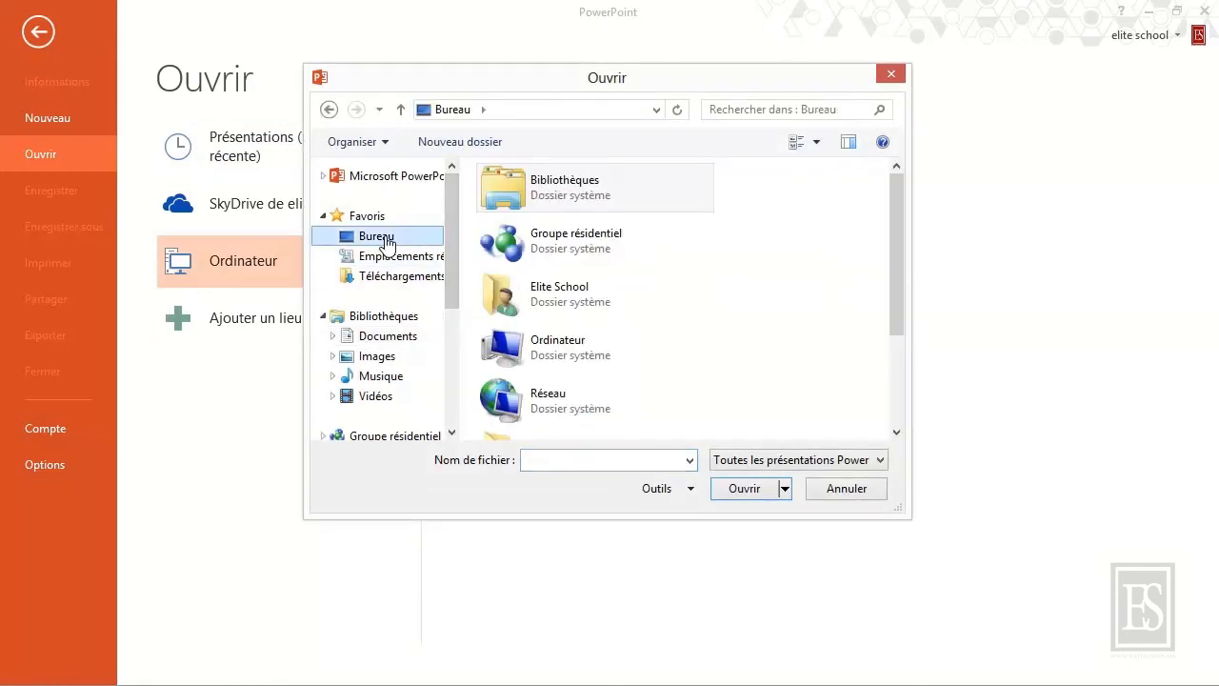
scroll(779, 364, down, 3)
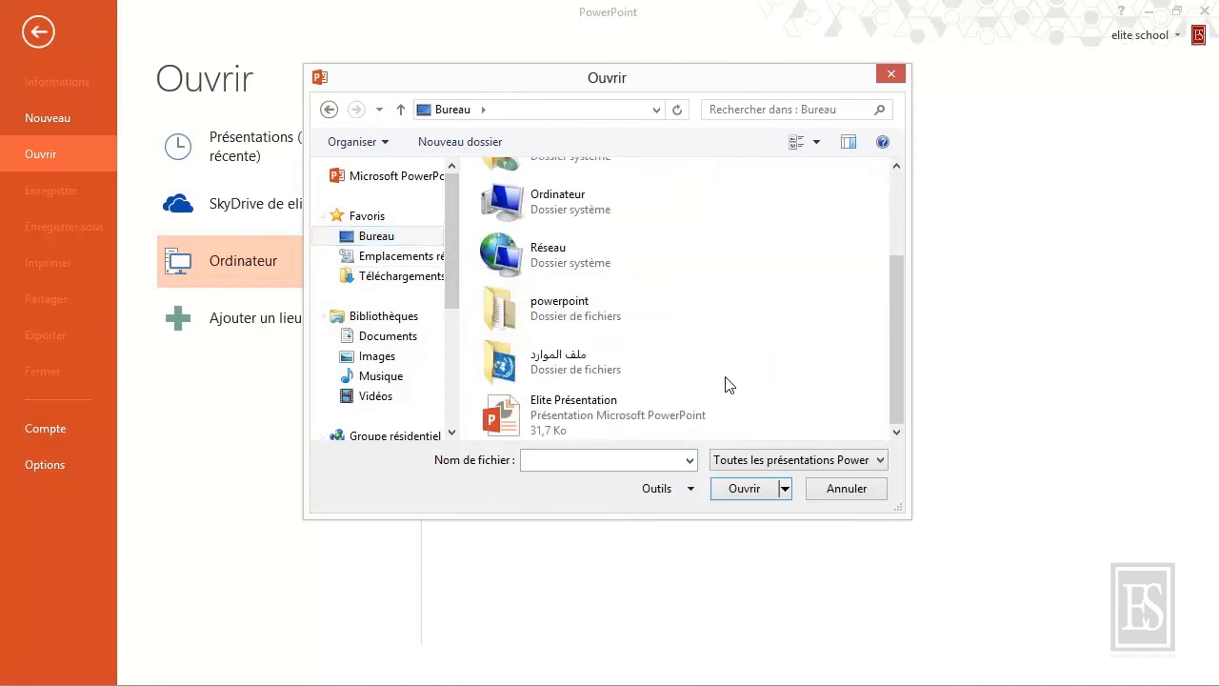
click(574, 409)
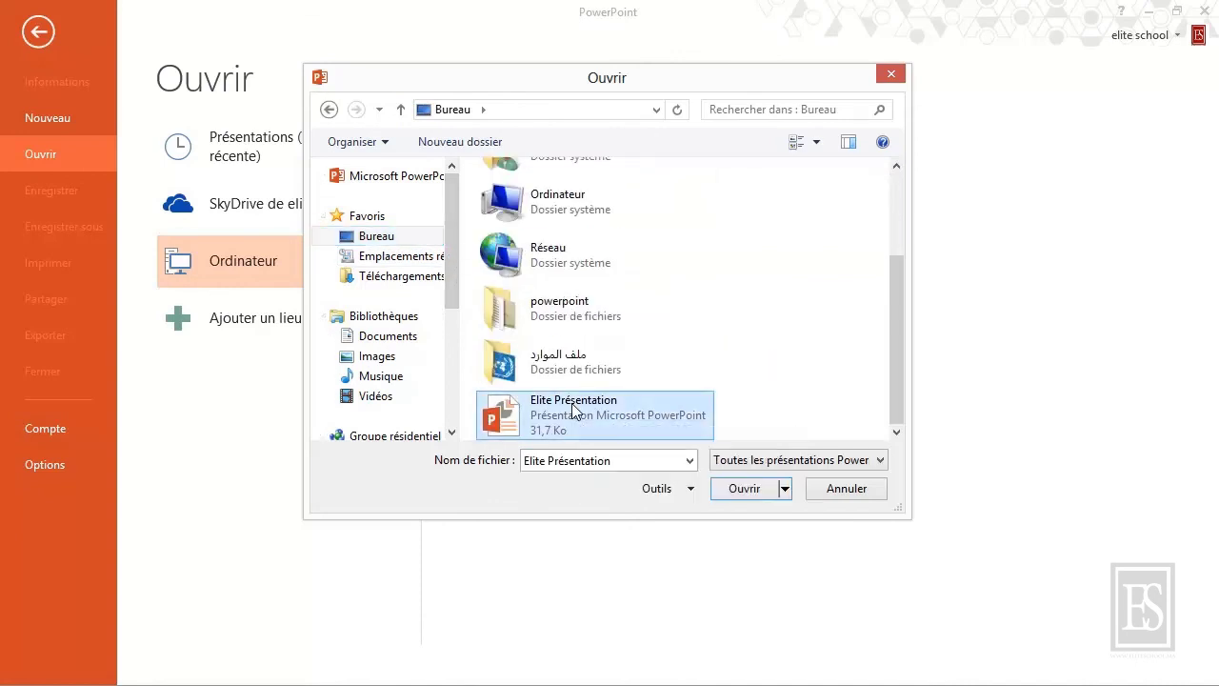
click(751, 491)
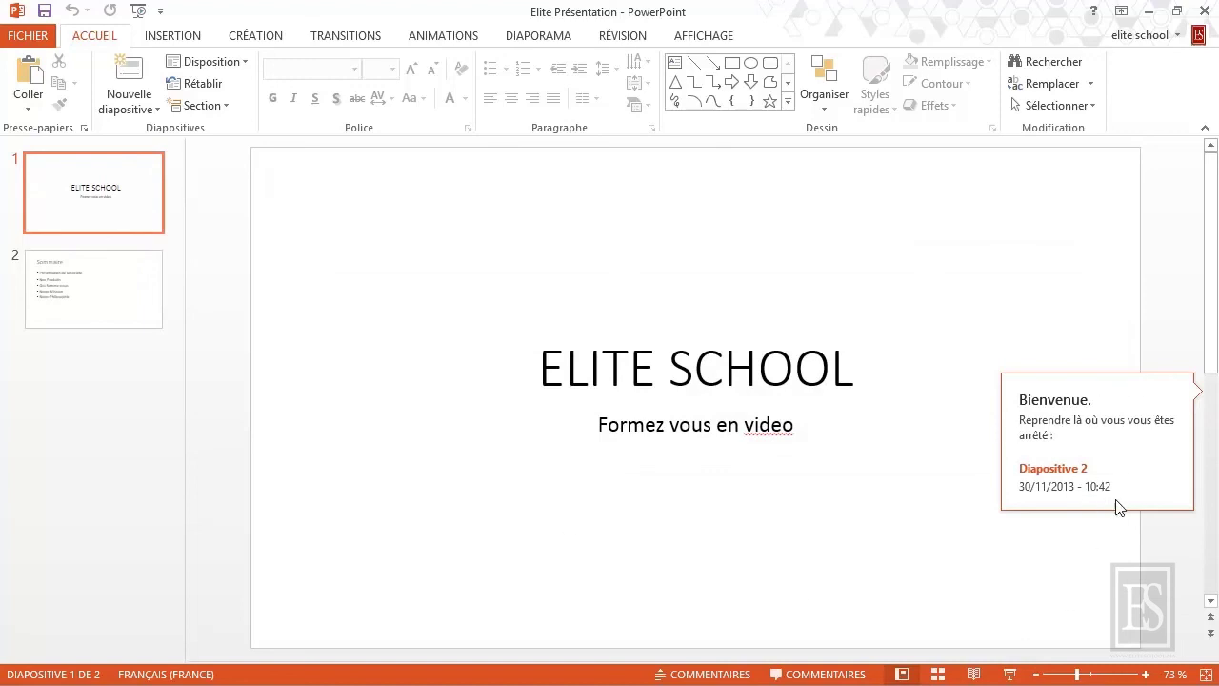
- Resume at Diapositive 2, the Sommaire slide, from the Bienvenue note
click(1108, 467)
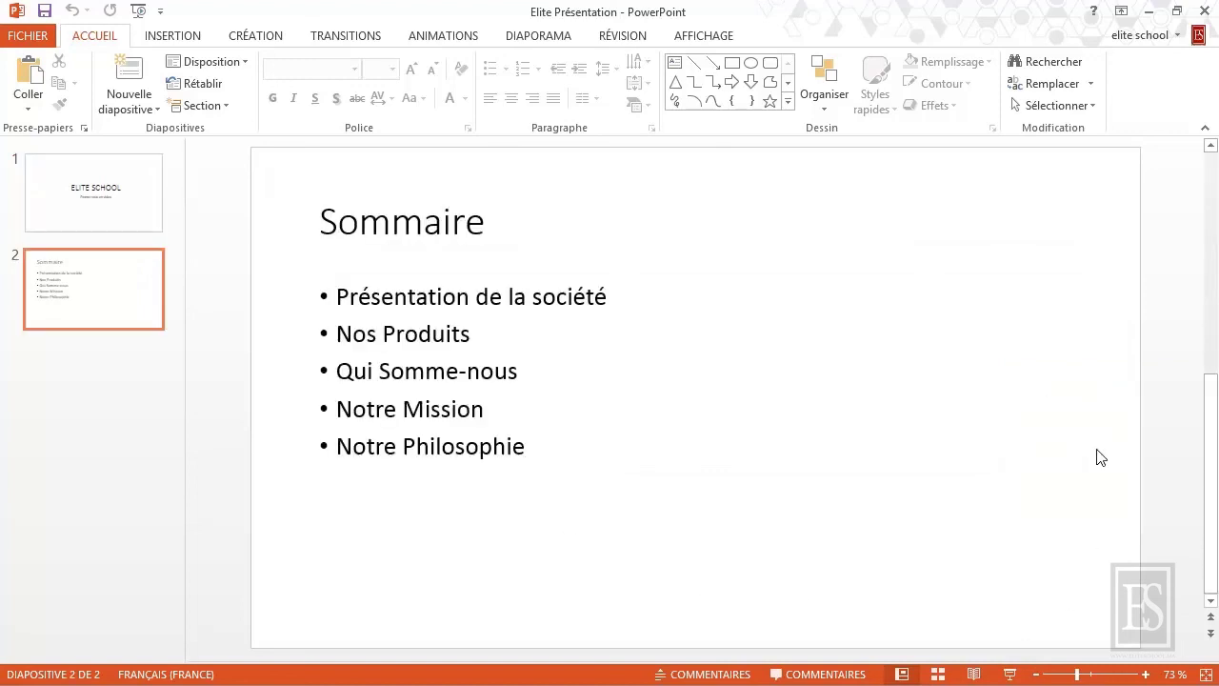